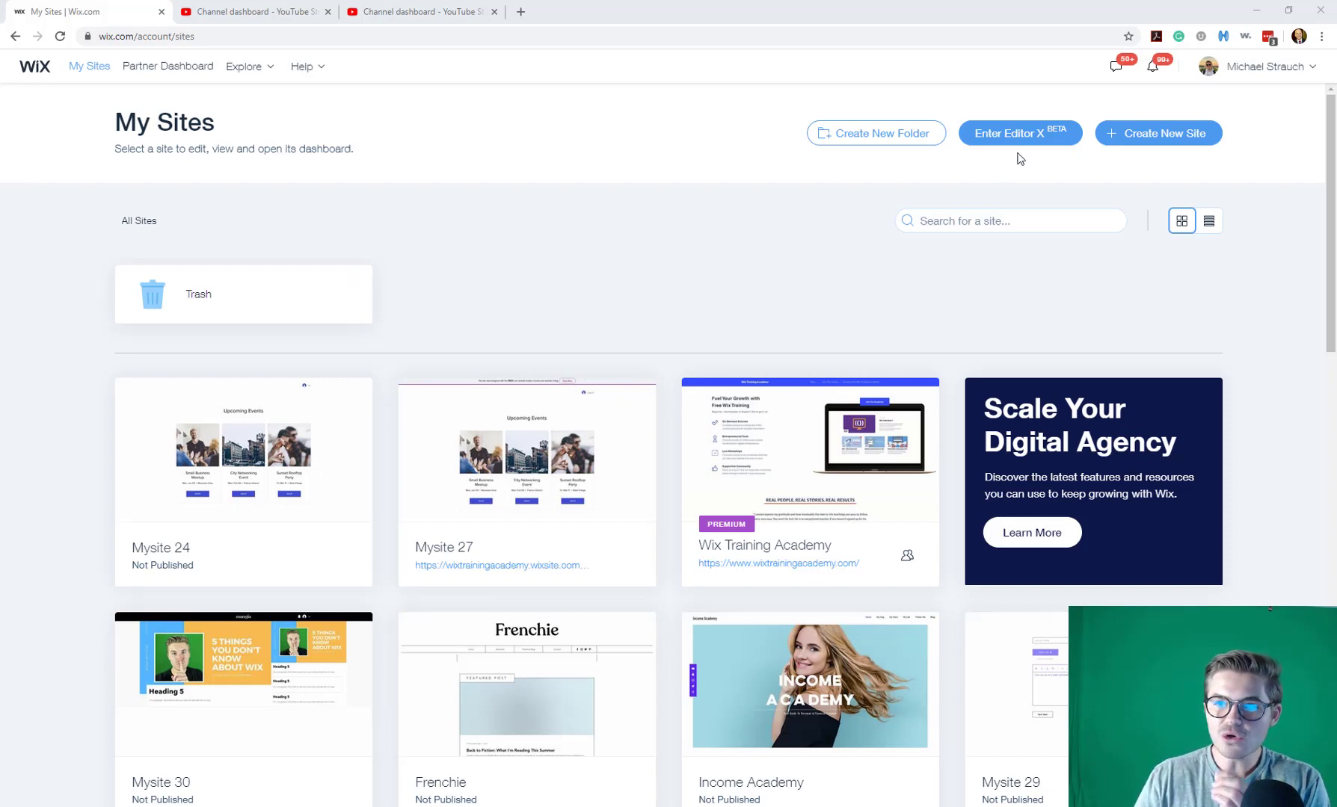
Step: Go from My Sites into Editor X's responsive template gallery
{"action": "left_click", "coordinate": [1020, 140]}
Step: Scroll through the templates page and settle on the Enigma Vulture Product Launch card
{"action": "scroll", "coordinate": [46, 207], "scroll_direction": "down", "scroll_amount": 1}
{"action": "scroll", "coordinate": [48, 206], "scroll_direction": "up", "scroll_amount": 1}
{"action": "scroll", "coordinate": [53, 204], "scroll_direction": "down", "scroll_amount": 5}
{"action": "scroll", "coordinate": [68, 441], "scroll_direction": "down", "scroll_amount": 1}
{"action": "scroll", "coordinate": [57, 332], "scroll_direction": "down", "scroll_amount": 7}
{"action": "scroll", "coordinate": [65, 324], "scroll_direction": "down", "scroll_amount": 11}
{"action": "scroll", "coordinate": [65, 326], "scroll_direction": "down", "scroll_amount": 8}
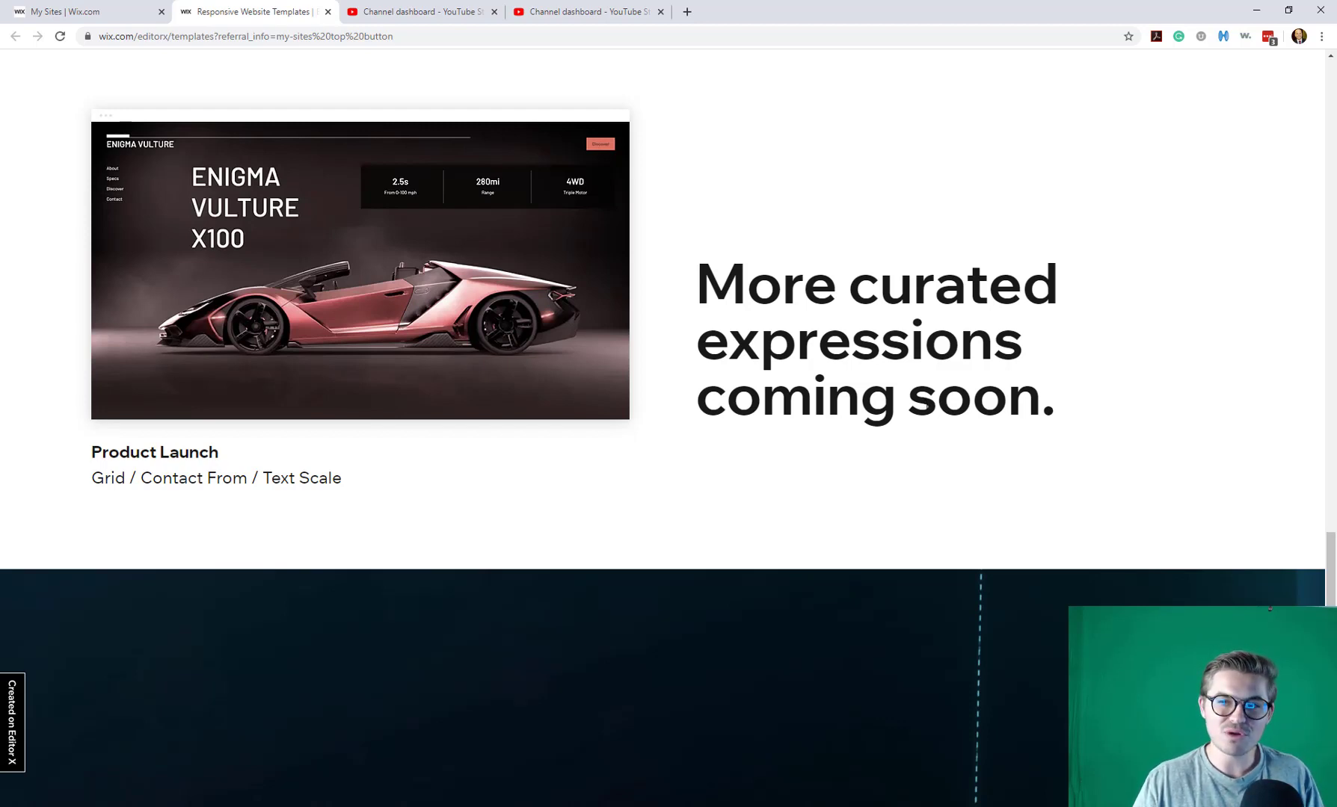
{"action": "scroll", "coordinate": [883, 471], "scroll_direction": "up", "scroll_amount": 2}
{"action": "scroll", "coordinate": [720, 416], "scroll_direction": "up", "scroll_amount": 3}
{"action": "scroll", "coordinate": [713, 415], "scroll_direction": "up", "scroll_amount": 4}
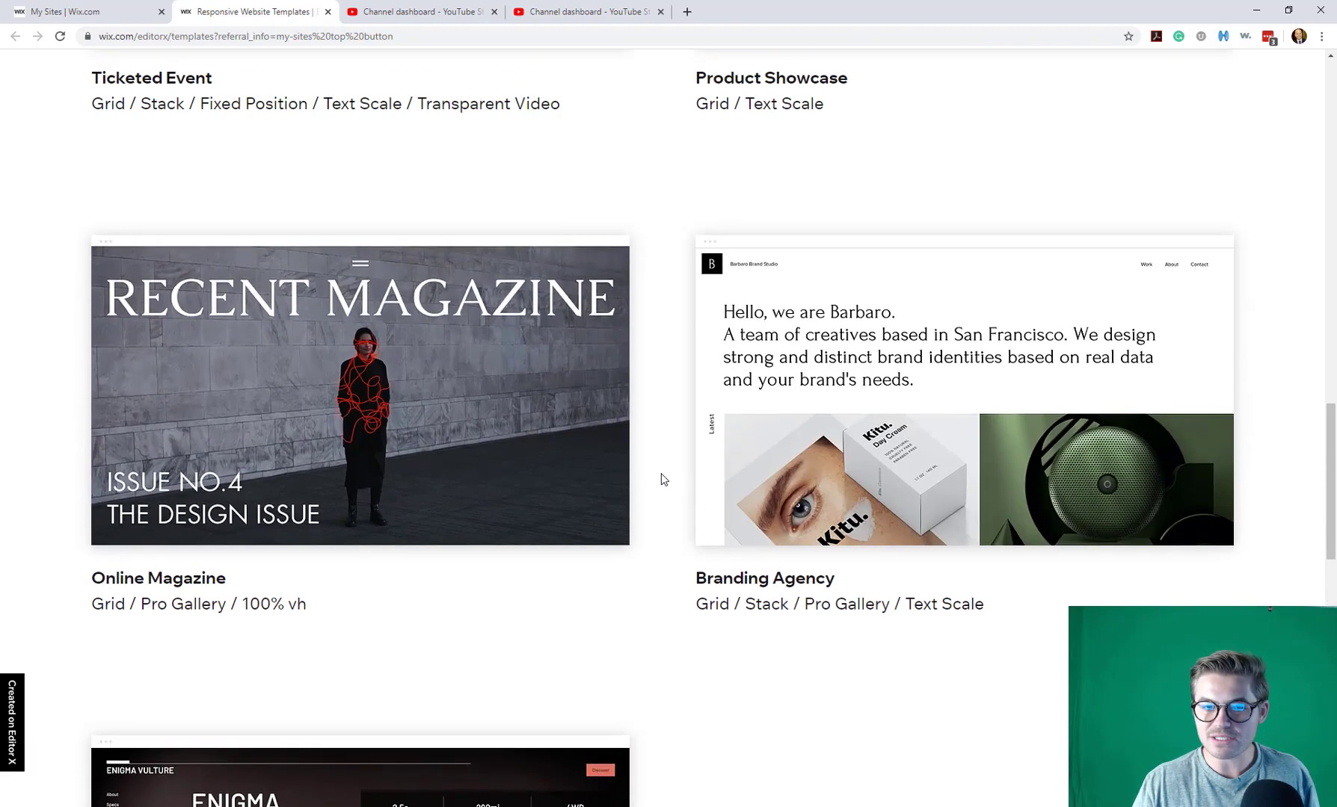
{"action": "scroll", "coordinate": [661, 474], "scroll_direction": "up", "scroll_amount": 5}
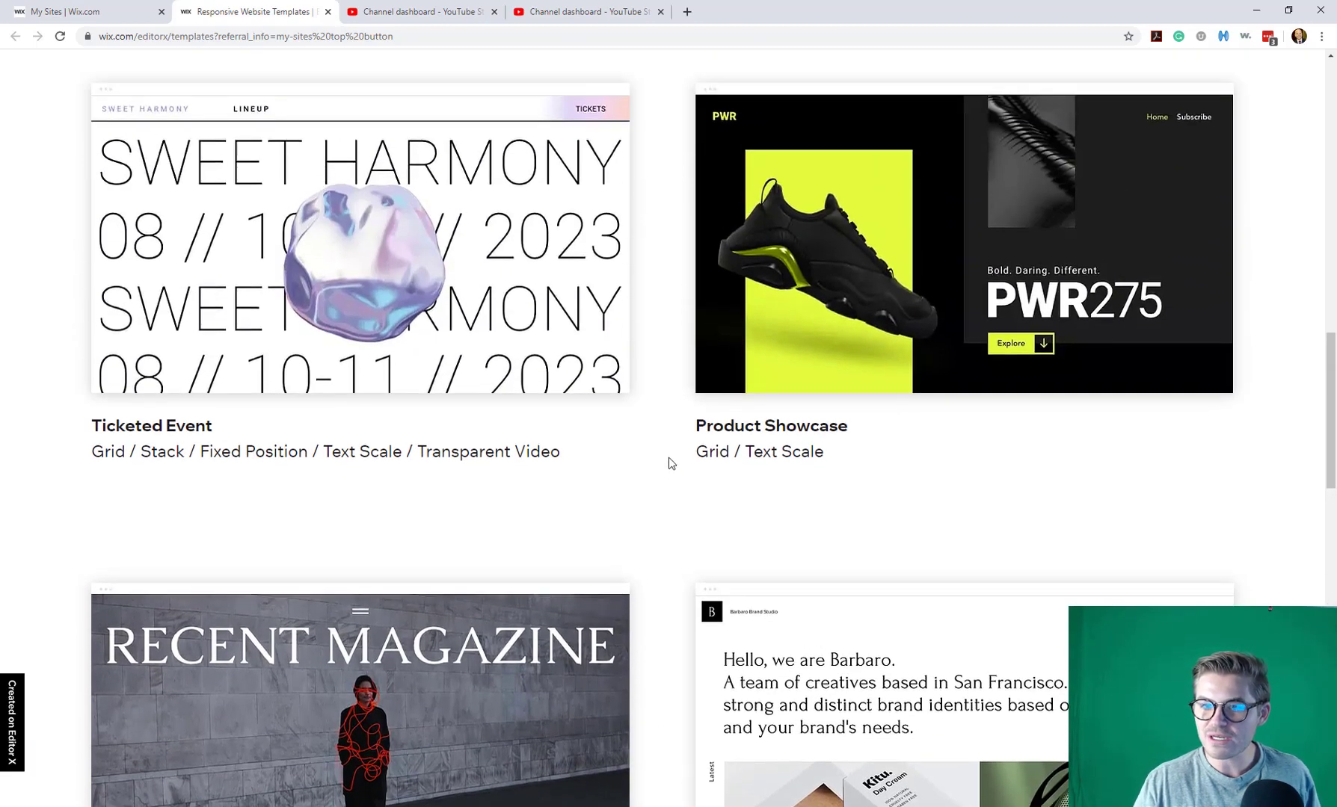
{"action": "scroll", "coordinate": [670, 463], "scroll_direction": "up", "scroll_amount": 3}
{"action": "scroll", "coordinate": [670, 464], "scroll_direction": "up", "scroll_amount": 5}
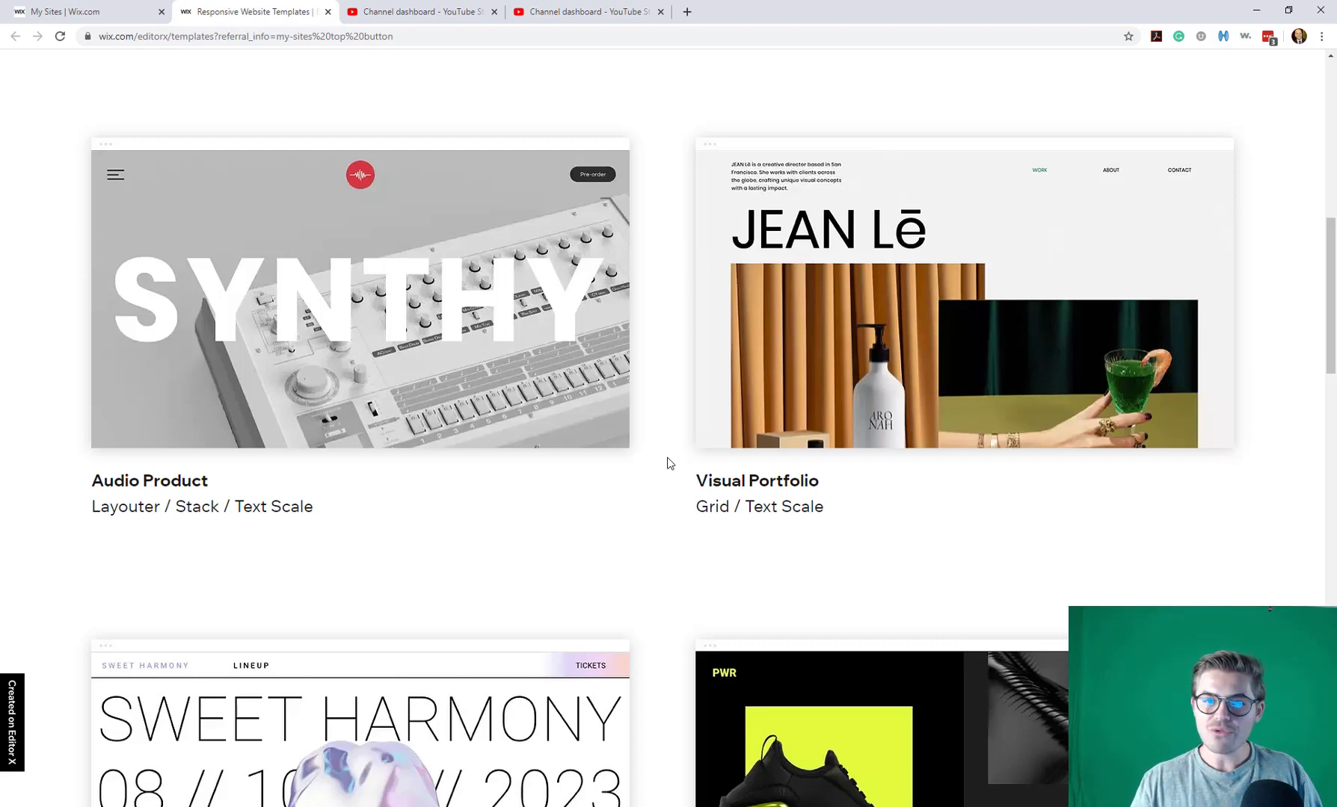
{"action": "scroll", "coordinate": [671, 463], "scroll_direction": "up", "scroll_amount": 5}
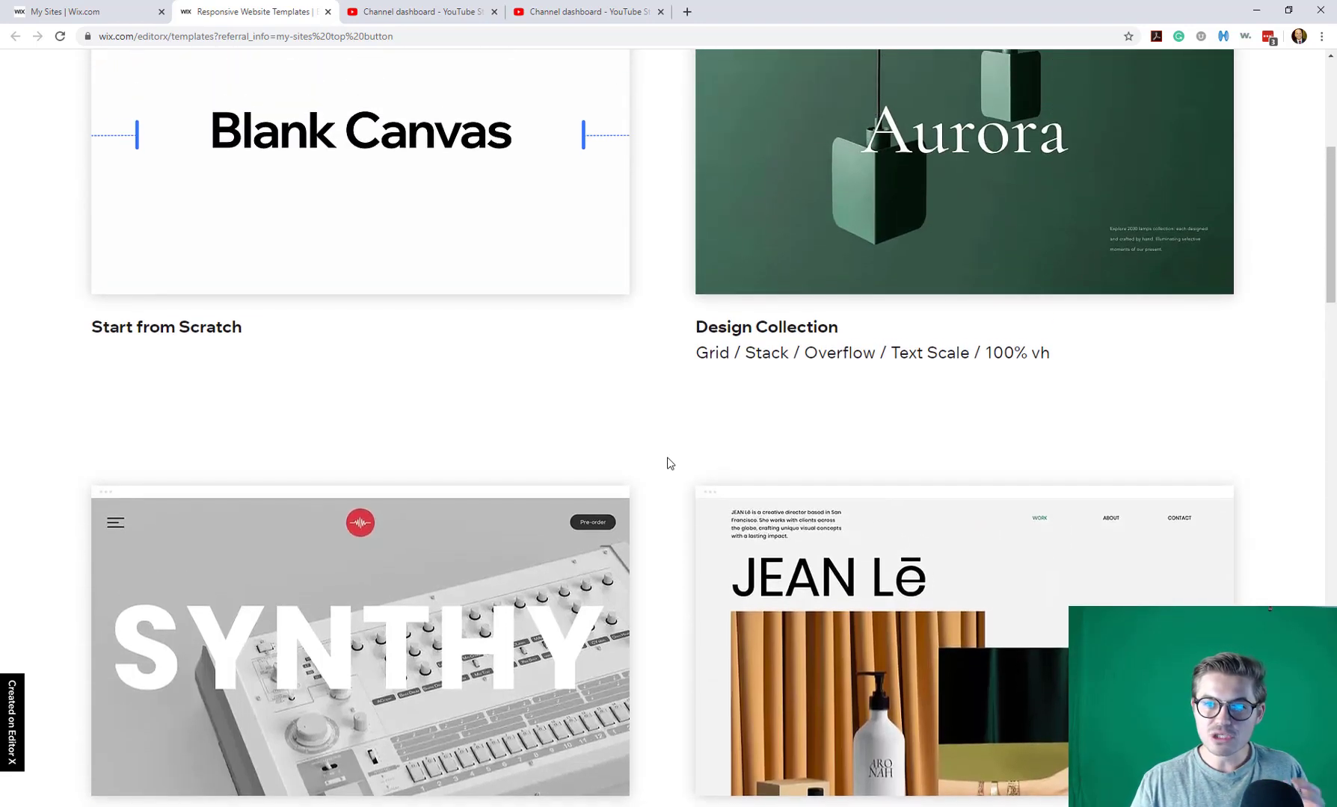
{"action": "scroll", "coordinate": [670, 463], "scroll_direction": "up", "scroll_amount": 2}
{"action": "scroll", "coordinate": [667, 463], "scroll_direction": "down", "scroll_amount": 1}
{"action": "scroll", "coordinate": [663, 464], "scroll_direction": "down", "scroll_amount": 3}
{"action": "scroll", "coordinate": [666, 460], "scroll_direction": "up", "scroll_amount": 4}
{"action": "mouse_move", "coordinate": [390, 307]}
{"action": "scroll", "coordinate": [675, 534], "scroll_direction": "down", "scroll_amount": 2}
{"action": "scroll", "coordinate": [676, 529], "scroll_direction": "down", "scroll_amount": 9}
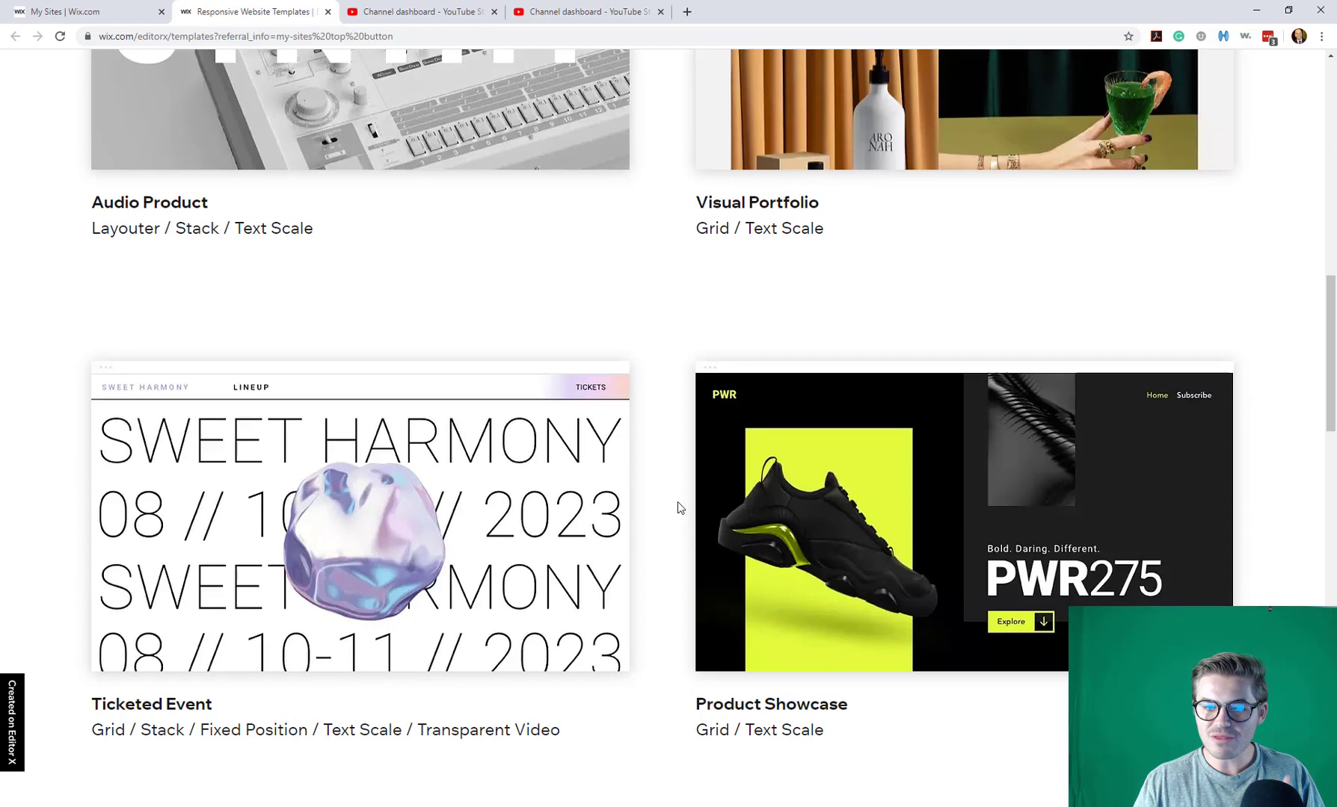
{"action": "scroll", "coordinate": [673, 499], "scroll_direction": "down", "scroll_amount": 3}
{"action": "scroll", "coordinate": [669, 587], "scroll_direction": "down", "scroll_amount": 2}
{"action": "scroll", "coordinate": [666, 580], "scroll_direction": "down", "scroll_amount": 9}
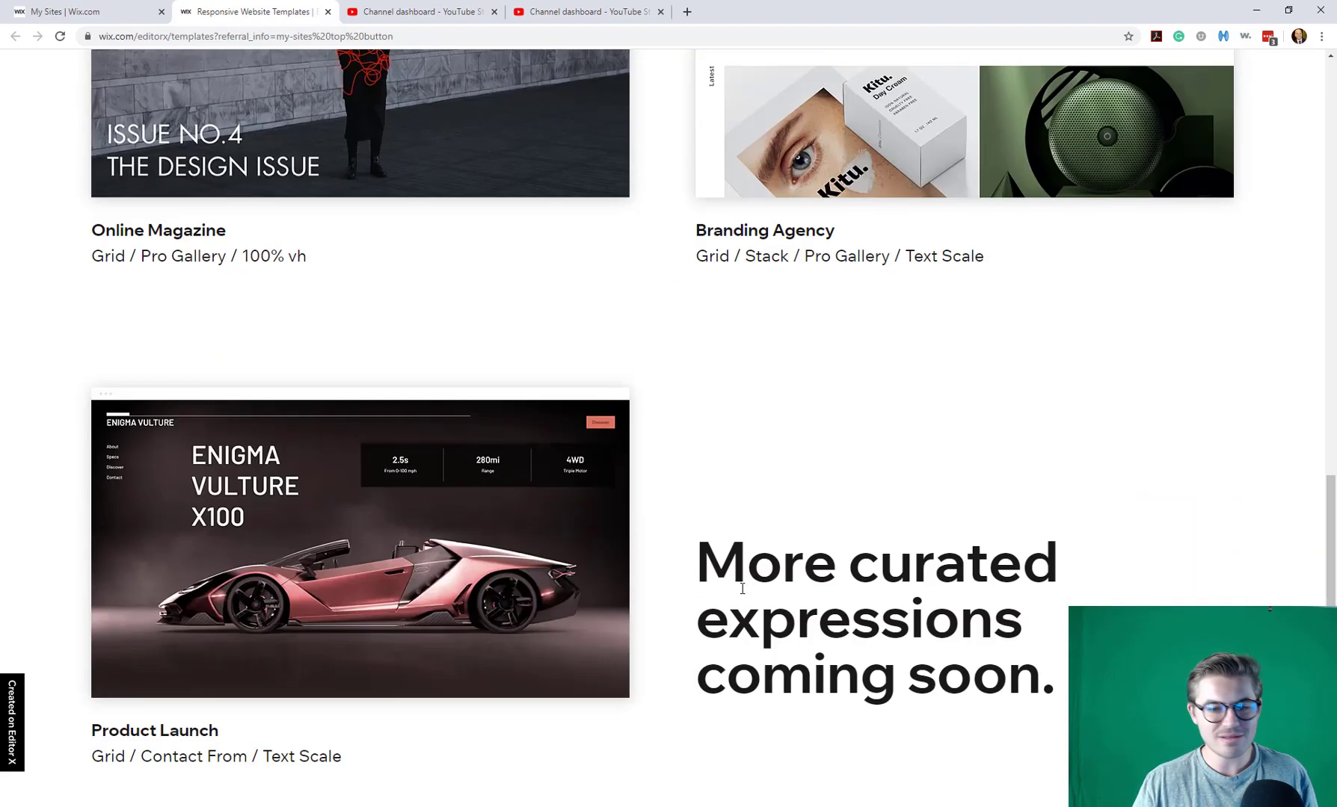
{"action": "mouse_move", "coordinate": [437, 562]}
{"action": "scroll", "coordinate": [580, 718], "scroll_direction": "down", "scroll_amount": 3}
Step: Preview the Enigma Vulture Product Launch template and scroll down to its final section
{"action": "mouse_move", "coordinate": [454, 509]}
{"action": "left_click", "coordinate": [363, 320]}
{"action": "scroll", "coordinate": [596, 416], "scroll_direction": "down", "scroll_amount": 2}
{"action": "scroll", "coordinate": [391, 441], "scroll_direction": "down", "scroll_amount": 3}
{"action": "scroll", "coordinate": [391, 442], "scroll_direction": "down", "scroll_amount": 5}
{"action": "scroll", "coordinate": [461, 440], "scroll_direction": "down", "scroll_amount": 3}
{"action": "scroll", "coordinate": [509, 446], "scroll_direction": "down", "scroll_amount": 3}
{"action": "scroll", "coordinate": [508, 446], "scroll_direction": "down", "scroll_amount": 8}
{"action": "scroll", "coordinate": [509, 447], "scroll_direction": "down", "scroll_amount": 2}
{"action": "scroll", "coordinate": [500, 453], "scroll_direction": "down", "scroll_amount": 3}
{"action": "scroll", "coordinate": [500, 455], "scroll_direction": "down", "scroll_amount": 8}
{"action": "scroll", "coordinate": [501, 454], "scroll_direction": "down", "scroll_amount": 1}
{"action": "scroll", "coordinate": [501, 454], "scroll_direction": "down", "scroll_amount": 1}
{"action": "scroll", "coordinate": [501, 454], "scroll_direction": "down", "scroll_amount": 1}
{"action": "scroll", "coordinate": [504, 455], "scroll_direction": "down", "scroll_amount": 5}
{"action": "scroll", "coordinate": [508, 449], "scroll_direction": "down", "scroll_amount": 1}
{"action": "scroll", "coordinate": [280, 402], "scroll_direction": "down", "scroll_amount": 2}
{"action": "scroll", "coordinate": [343, 417], "scroll_direction": "down", "scroll_amount": 6}
{"action": "scroll", "coordinate": [554, 441], "scroll_direction": "down", "scroll_amount": 1}
{"action": "scroll", "coordinate": [527, 472], "scroll_direction": "down", "scroll_amount": 2}
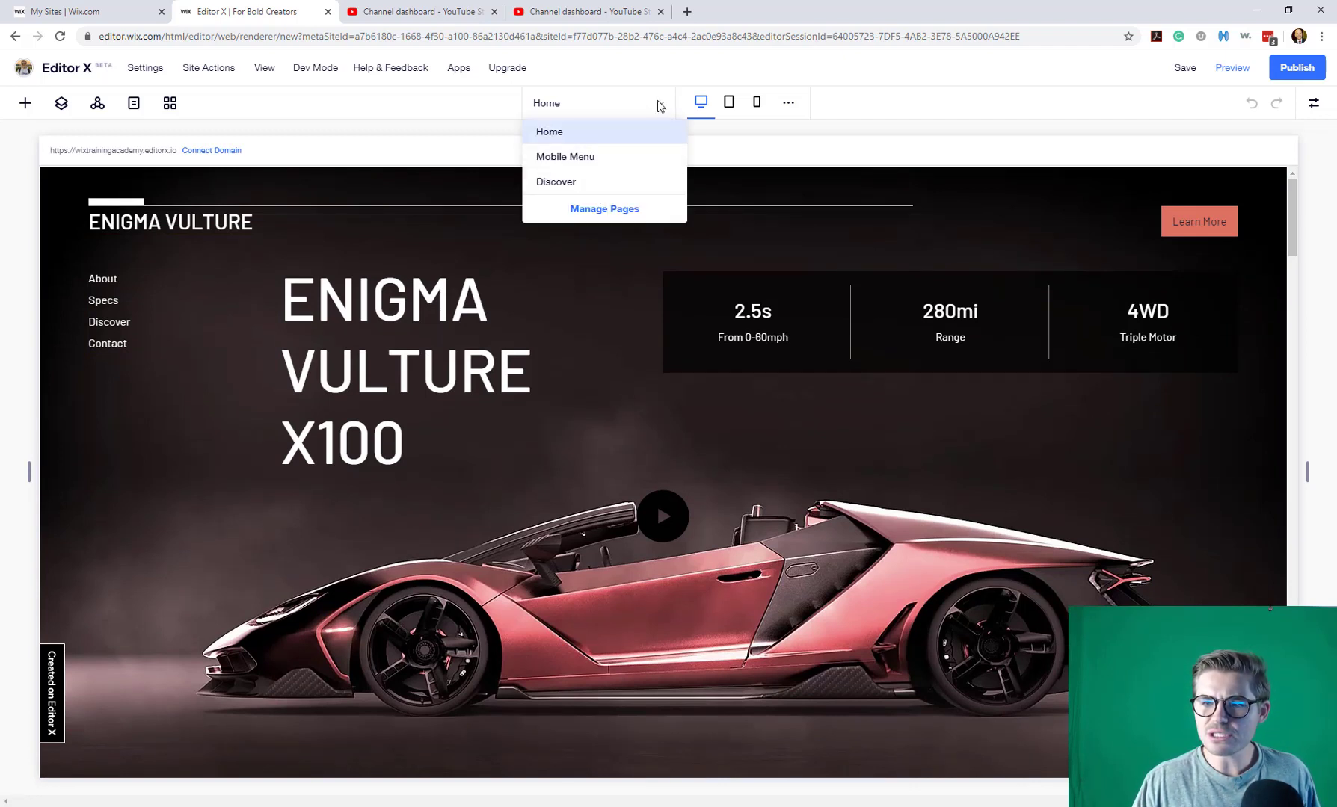
Step: Add a blank main page named 'New', select its empty section and expand scroll settings
{"action": "left_click", "coordinate": [604, 210]}
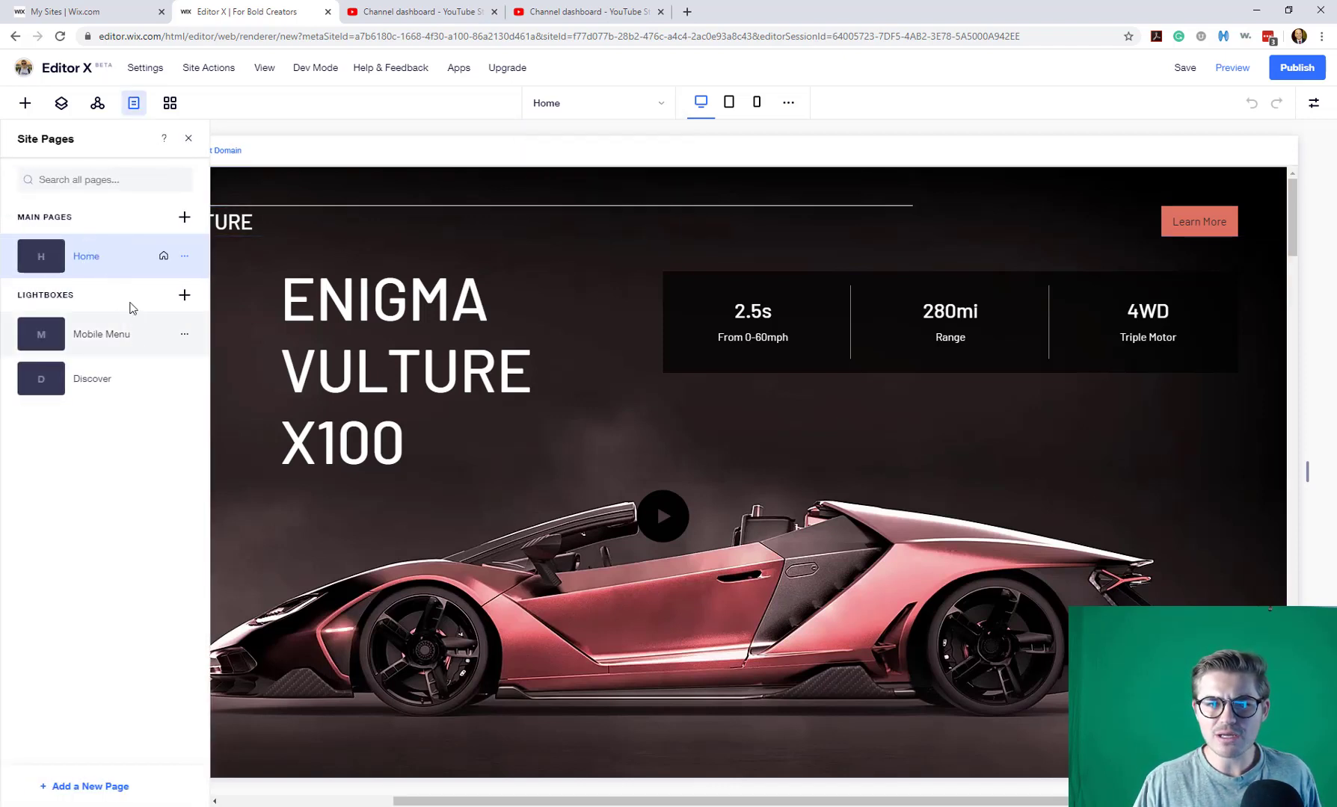
{"action": "left_click", "coordinate": [183, 218]}
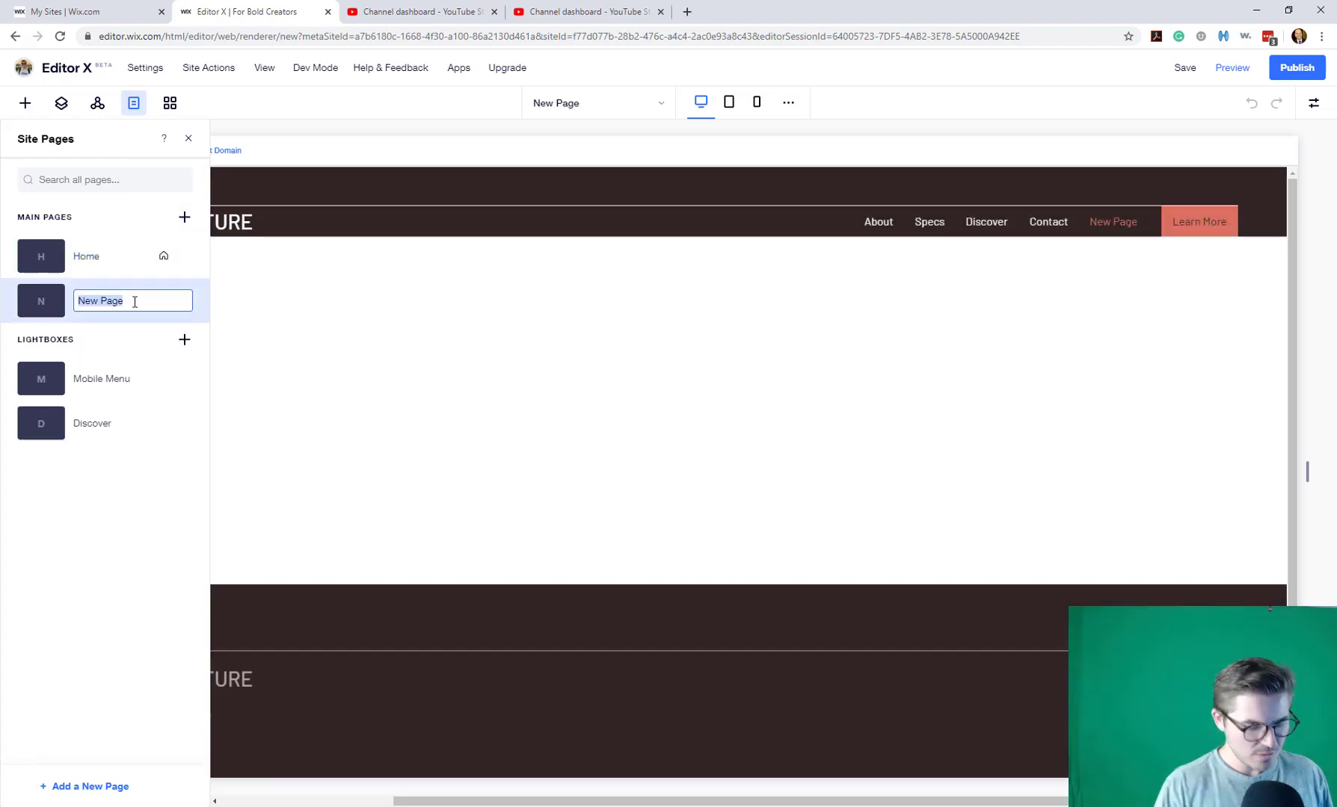
{"action": "type", "text": "New"}
{"action": "left_click", "coordinate": [406, 409]}
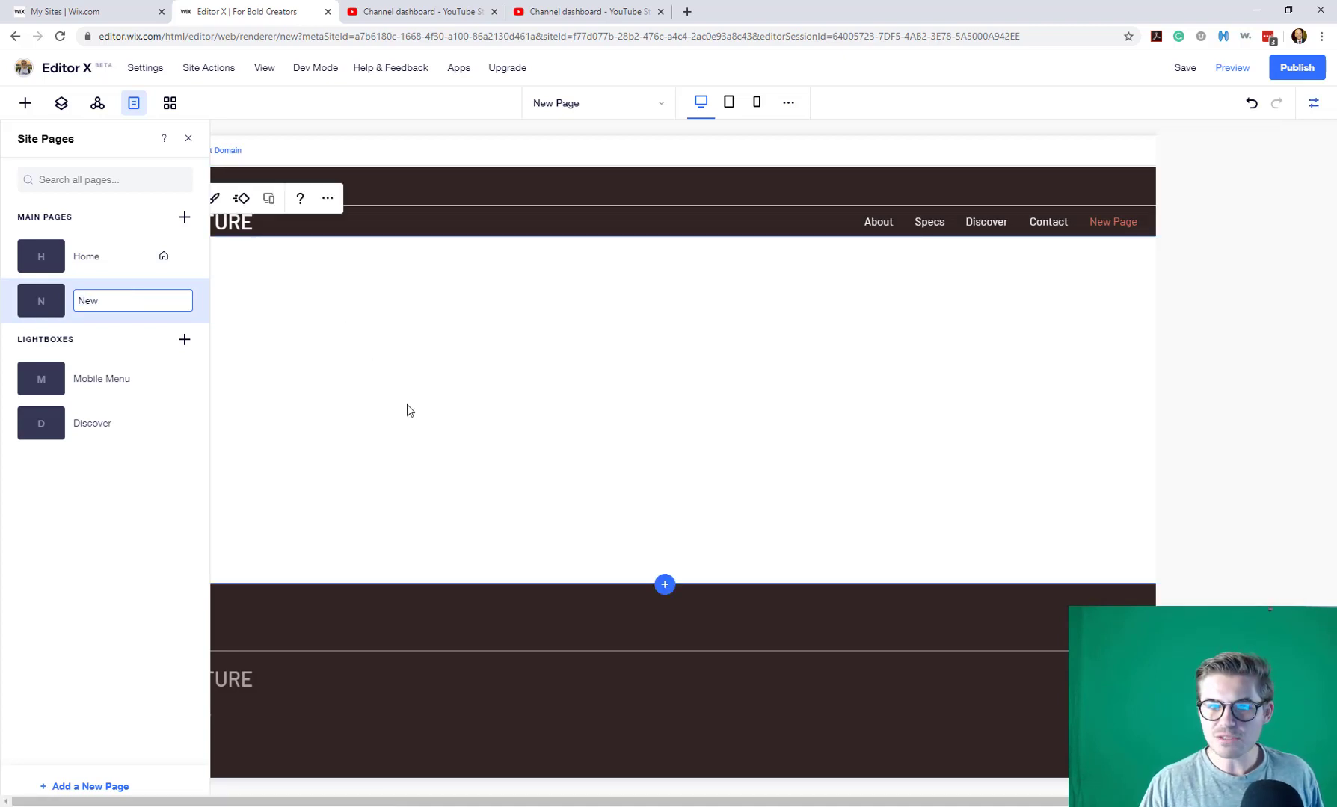
{"action": "left_click", "coordinate": [189, 139]}
{"action": "left_click", "coordinate": [1306, 492]}
Step: Collapse the scroll settings and show the Text elements in the Add panel
{"action": "left_click", "coordinate": [1306, 492]}
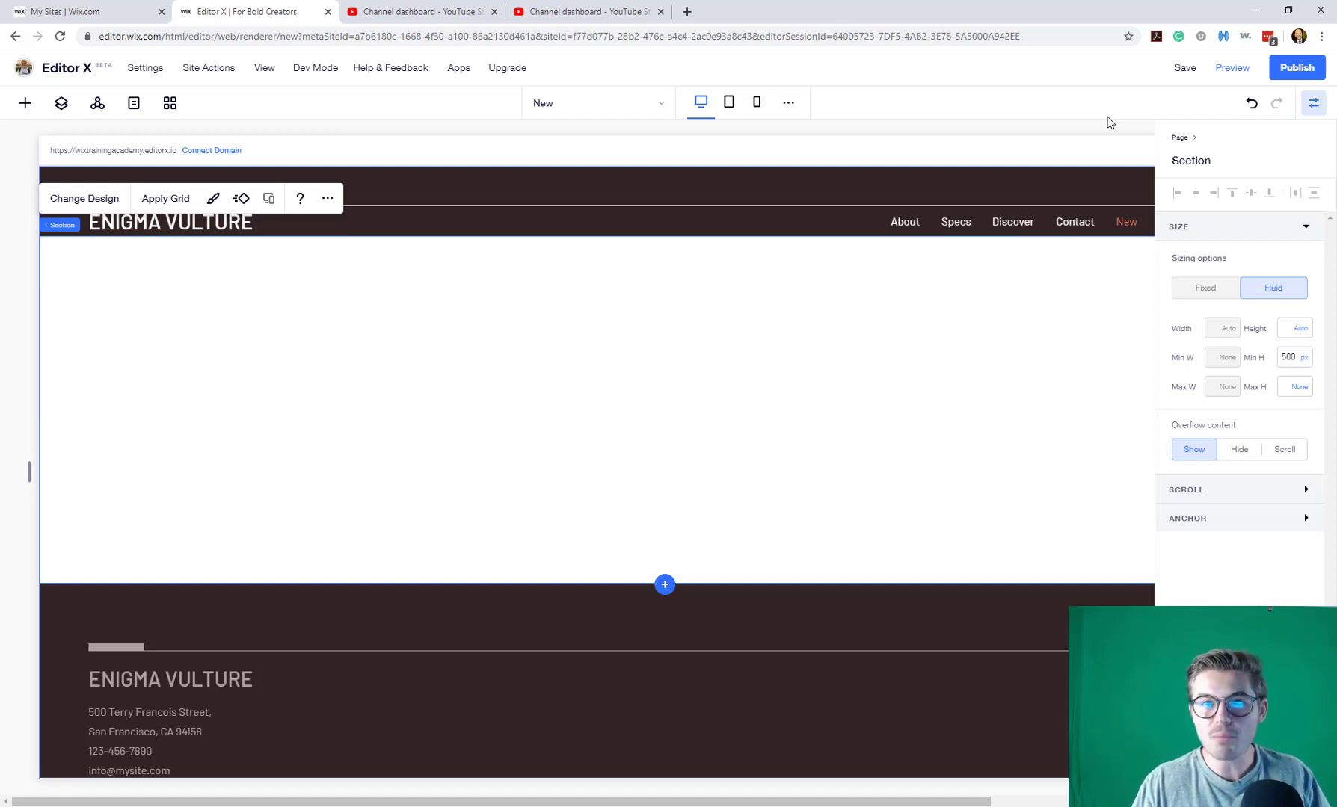
{"action": "left_click", "coordinate": [26, 104]}
{"action": "left_click", "coordinate": [34, 172]}
Step: Browse the Button and Menu elements, including hamburger and anchor menus
{"action": "left_click", "coordinate": [53, 199]}
{"action": "left_click", "coordinate": [48, 219]}
{"action": "left_click", "coordinate": [203, 194]}
{"action": "left_click", "coordinate": [206, 219]}
{"action": "left_click", "coordinate": [179, 244]}
Step: Look at the Media gallery options, then the categories down to Sections' designed sections
{"action": "left_click", "coordinate": [34, 243]}
{"action": "left_click", "coordinate": [166, 255]}
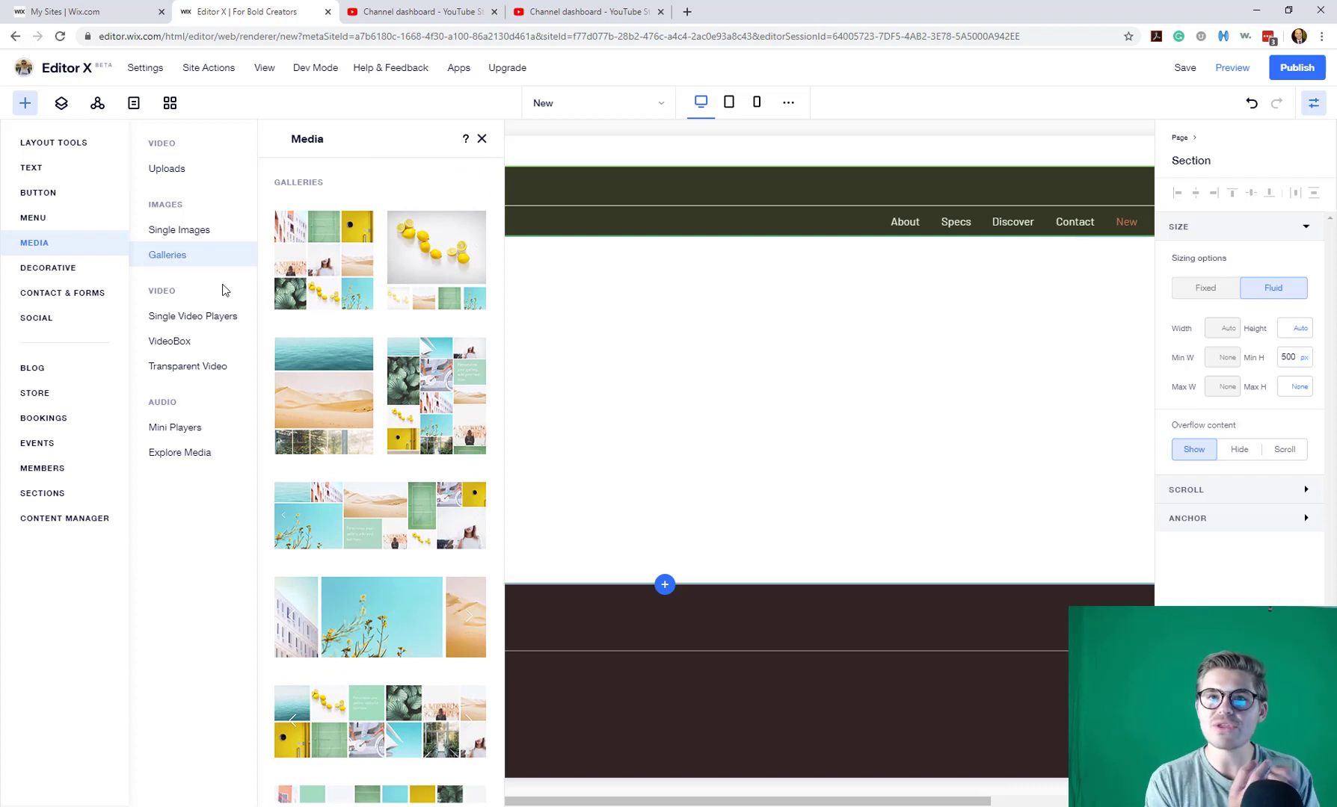
{"action": "mouse_move", "coordinate": [72, 409]}
{"action": "mouse_move", "coordinate": [63, 506]}
{"action": "mouse_move", "coordinate": [178, 200]}
Step: View the Headers and basic wireframe section designs, then the Content Manager option
{"action": "left_click", "coordinate": [167, 409]}
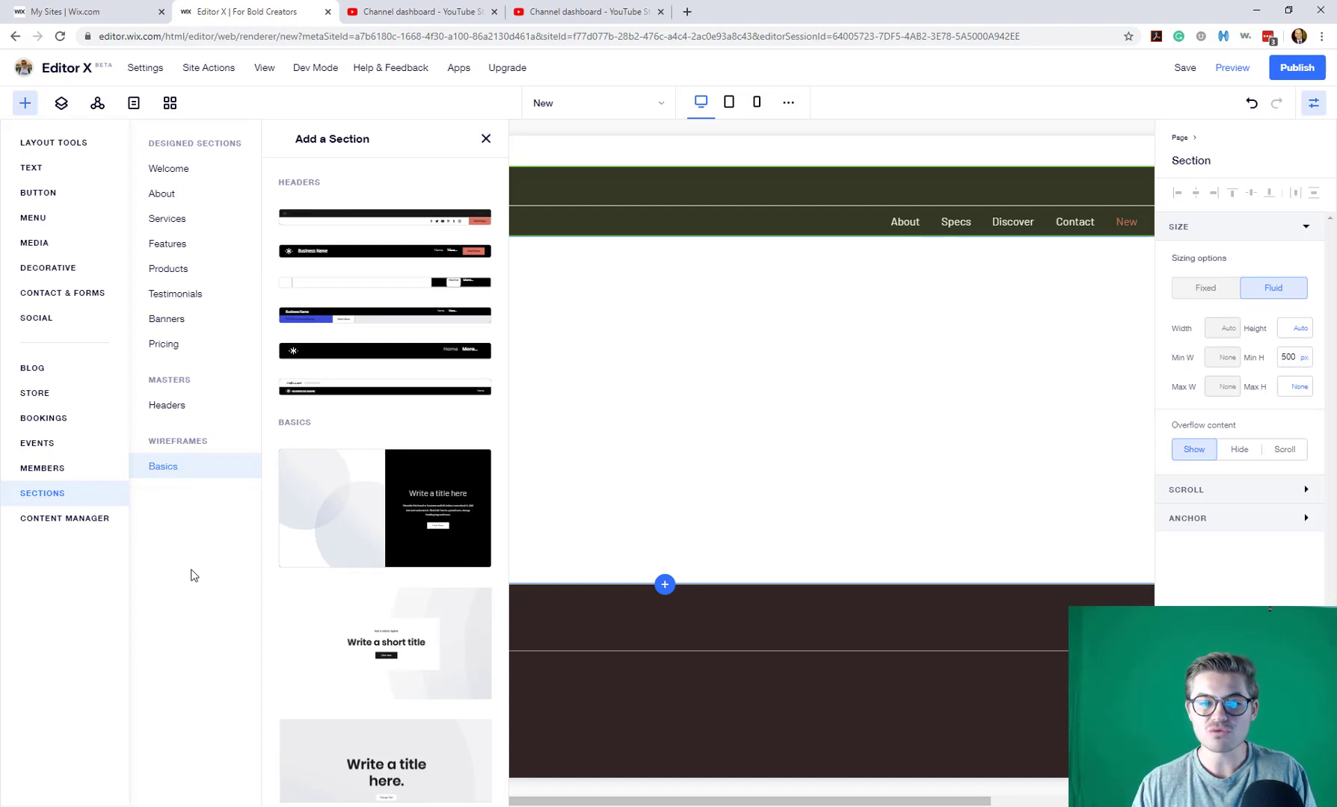
{"action": "scroll", "coordinate": [415, 643], "scroll_direction": "down", "scroll_amount": 1}
{"action": "left_click", "coordinate": [83, 523]}
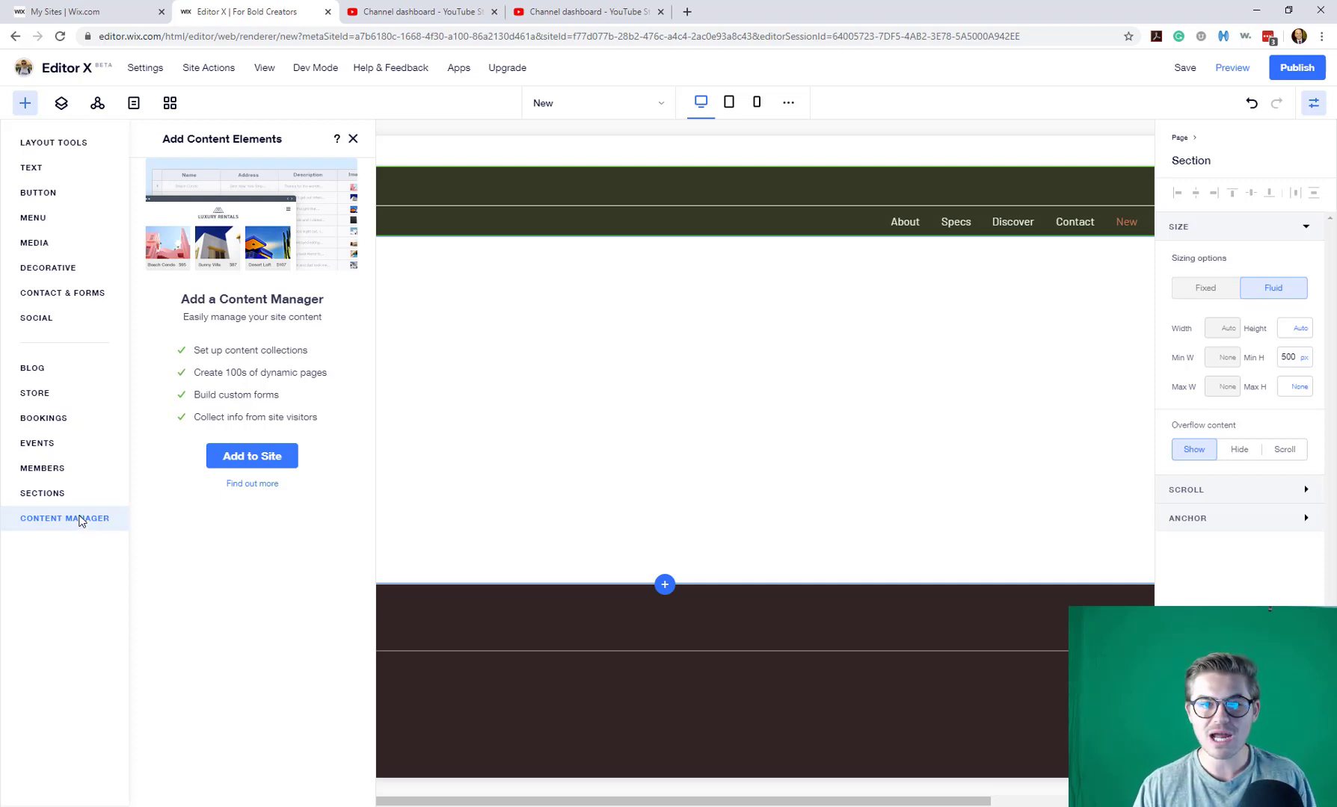
Step: Close the Add panel and hide the Inspector to widen the canvas
{"action": "mouse_move", "coordinate": [122, 400]}
{"action": "left_click", "coordinate": [353, 139]}
{"action": "left_click", "coordinate": [1313, 106]}
{"action": "scroll", "coordinate": [504, 325], "scroll_direction": "down", "scroll_amount": 1}
{"action": "scroll", "coordinate": [506, 326], "scroll_direction": "up", "scroll_amount": 1}
Step: Tour the Layers panel and a Section's actions, then Site Masters and the Pages list
{"action": "left_click", "coordinate": [63, 107]}
{"action": "left_click", "coordinate": [184, 228]}
{"action": "mouse_move", "coordinate": [285, 455]}
{"action": "left_click", "coordinate": [97, 105]}
{"action": "left_click", "coordinate": [136, 105]}
Step: Open the App Market to look at recommended apps, then close it
{"action": "left_click", "coordinate": [170, 104]}
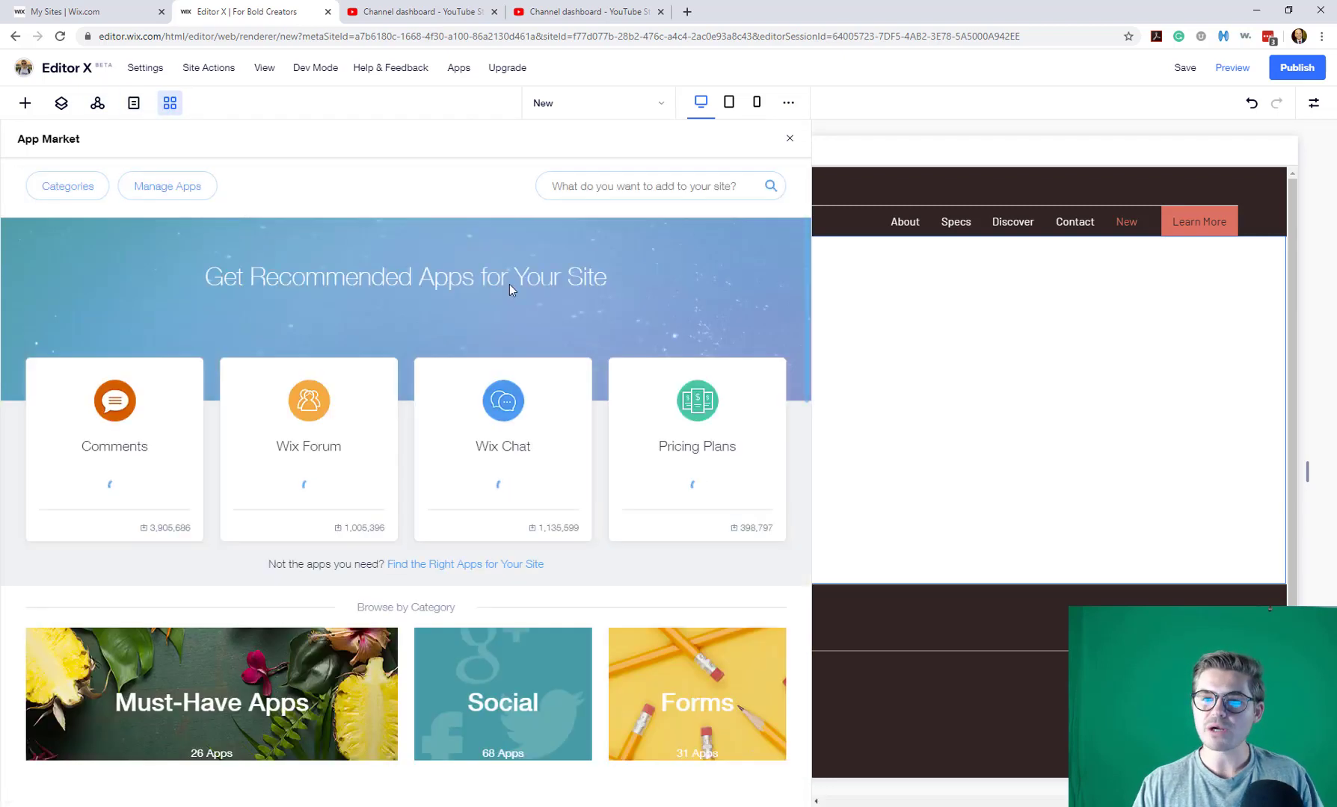
{"action": "left_click", "coordinate": [791, 142]}
Step: Switch the canvas to the tablet, then mobile, then back to the tablet breakpoint
{"action": "left_click", "coordinate": [729, 102]}
{"action": "left_click", "coordinate": [756, 102]}
{"action": "left_click", "coordinate": [729, 101]}
{"action": "mouse_move", "coordinate": [314, 63]}
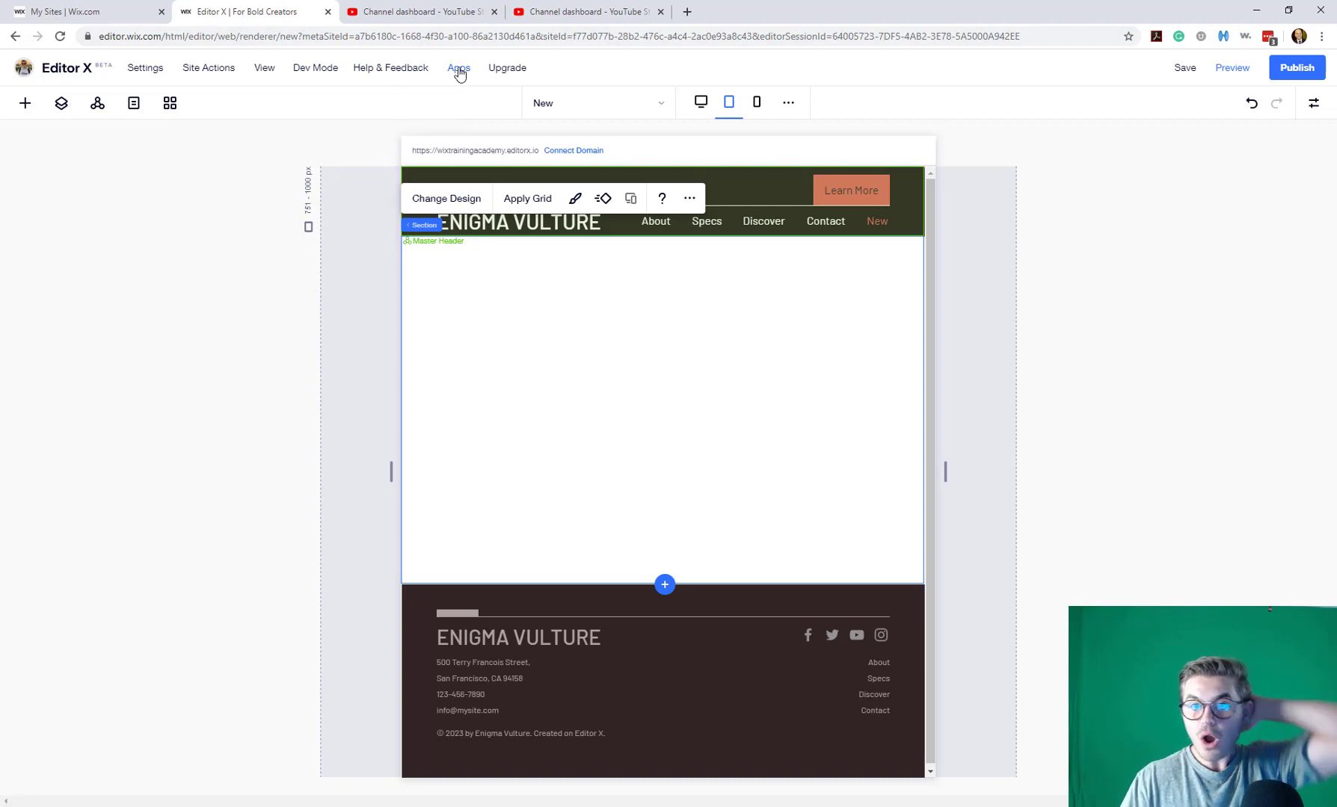
{"action": "mouse_move", "coordinate": [459, 73]}
Step: Peek at the App Market and the Settings menu, then deselect the header and switch to the desktop breakpoint
{"action": "left_click", "coordinate": [487, 104]}
{"action": "left_click", "coordinate": [793, 140]}
{"action": "mouse_move", "coordinate": [261, 74]}
{"action": "mouse_move", "coordinate": [199, 67]}
{"action": "left_click", "coordinate": [159, 68]}
{"action": "left_click", "coordinate": [300, 324]}
{"action": "left_click", "coordinate": [701, 101]}
{"action": "left_click", "coordinate": [44, 397]}
{"action": "left_click", "coordinate": [623, 293]}
{"action": "left_click", "coordinate": [672, 456]}
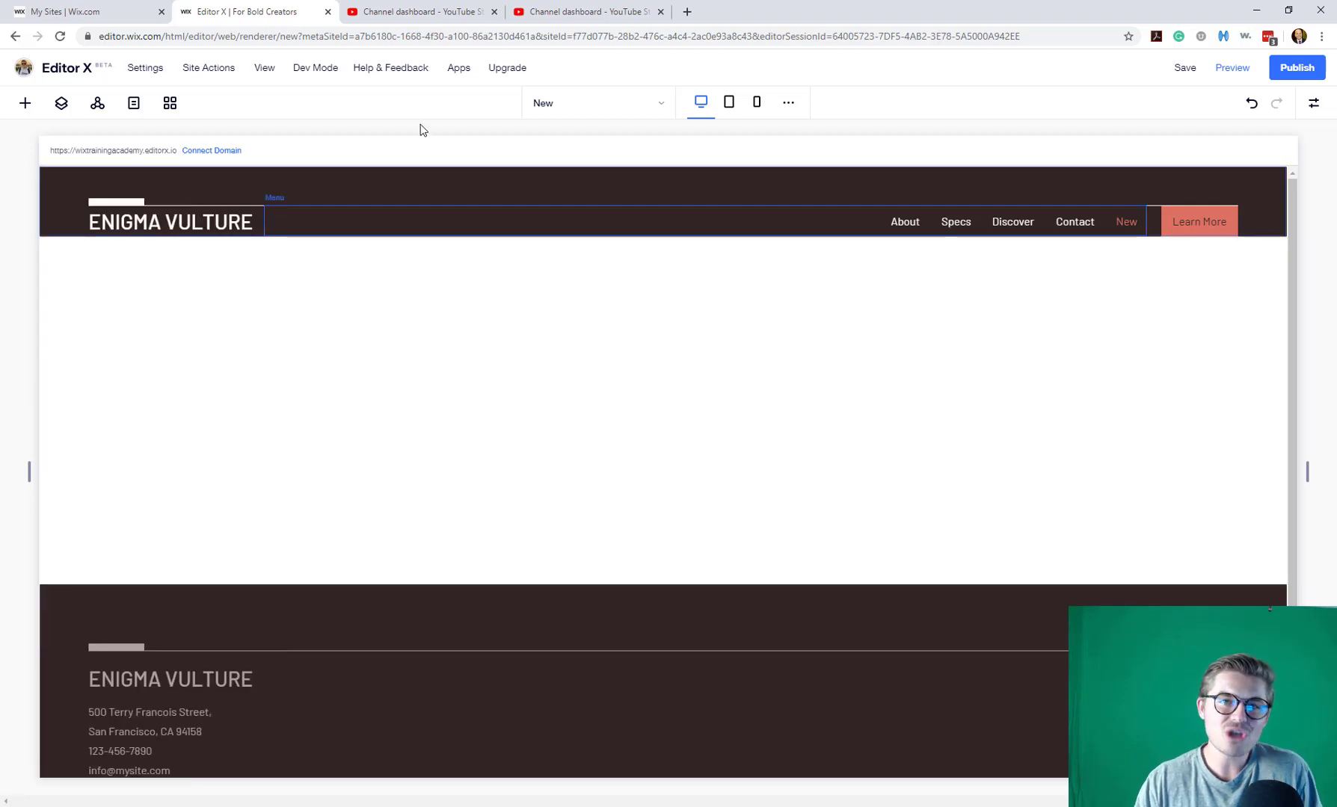